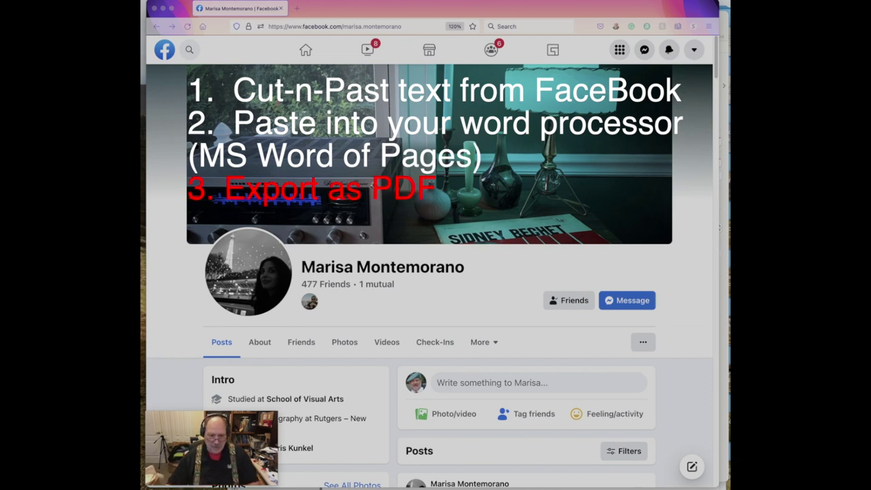
# Scroll down to the 1947–2021 tribute post and expand its full text with See more
pyautogui.scroll(-4, 517, 320)
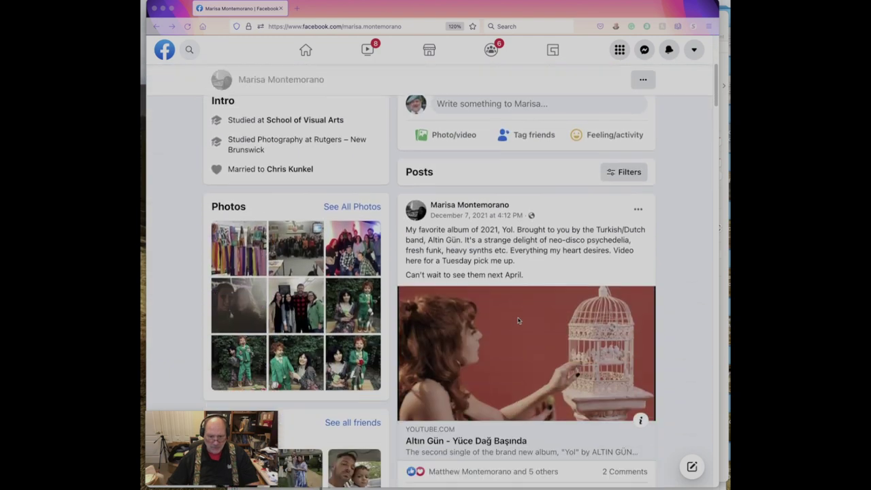
pyautogui.scroll(-8, 517, 320)
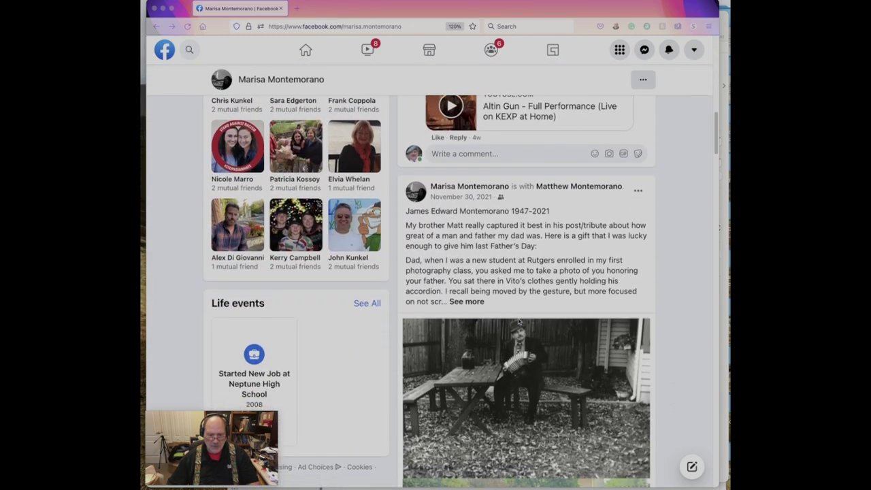
pyautogui.scroll(-2, 519, 322)
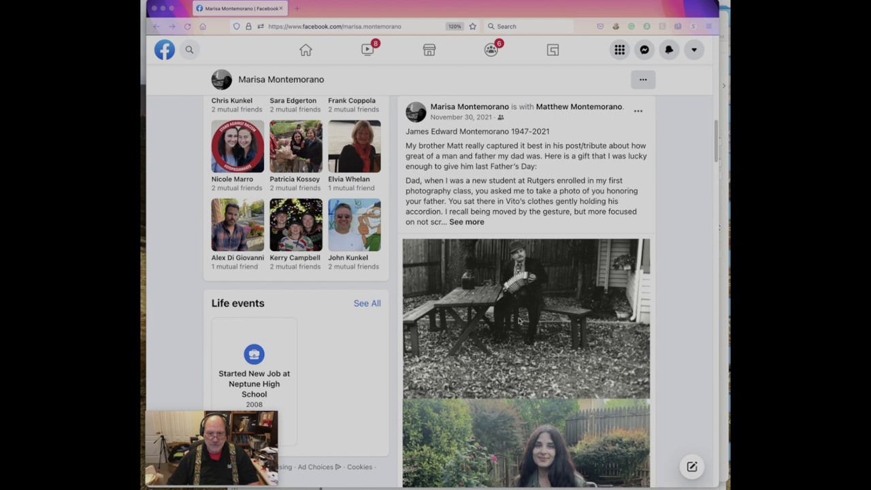
pyautogui.click(475, 224)
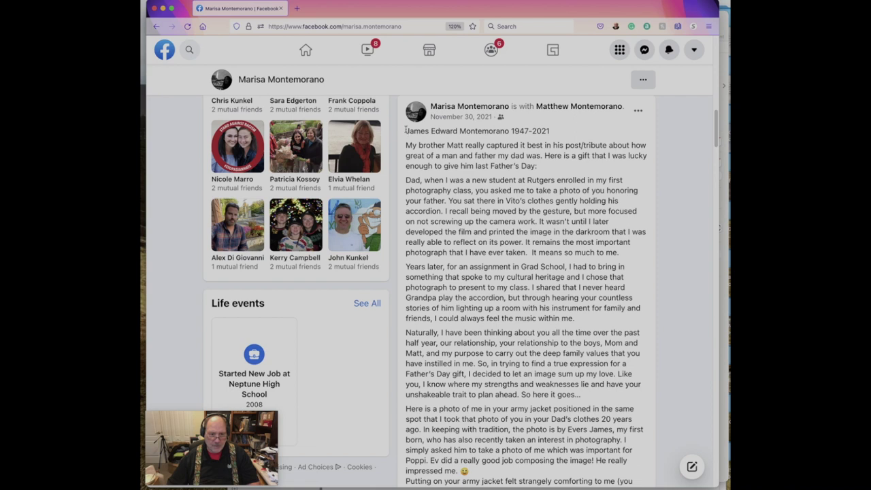
# Select the tribute post's entire text, from the first line to the last word
pyautogui.moveTo(405, 131); pyautogui.dragTo(562, 331)
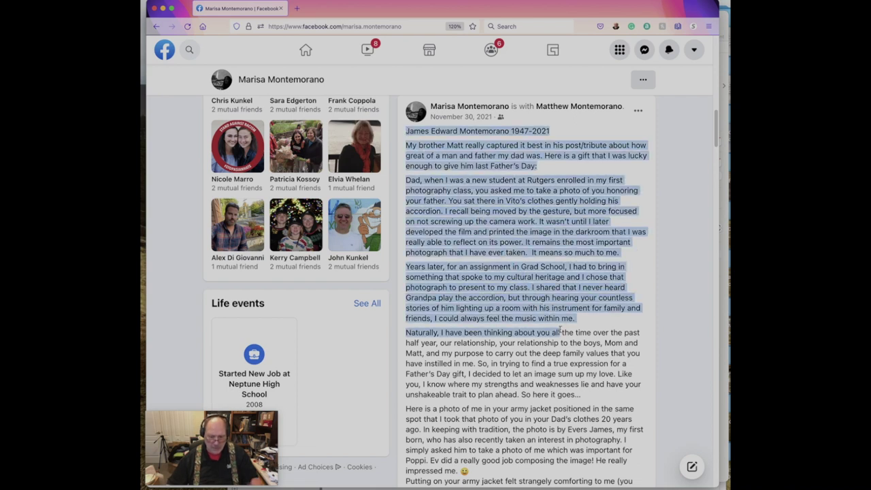
pyautogui.scroll(-2, 562, 347)
pyautogui.scroll(-10, 561, 347)
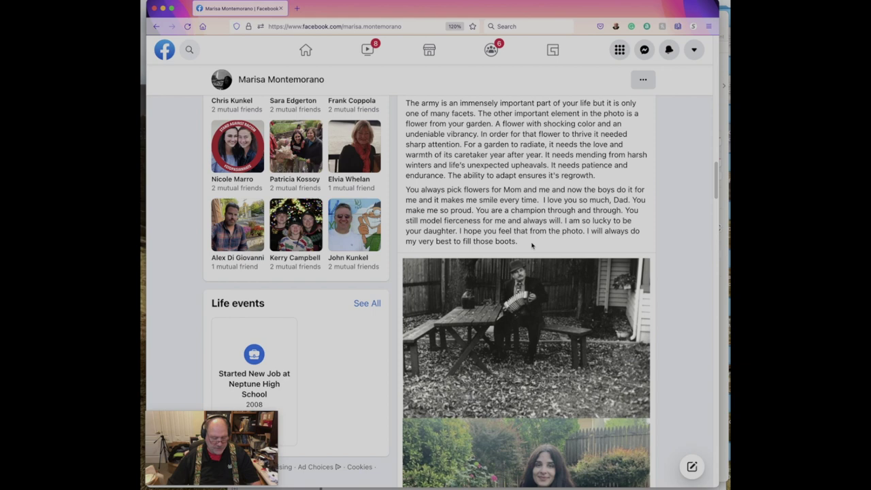
pyautogui.keyDown('shift'); pyautogui.click(526, 243); pyautogui.keyUp('shift')
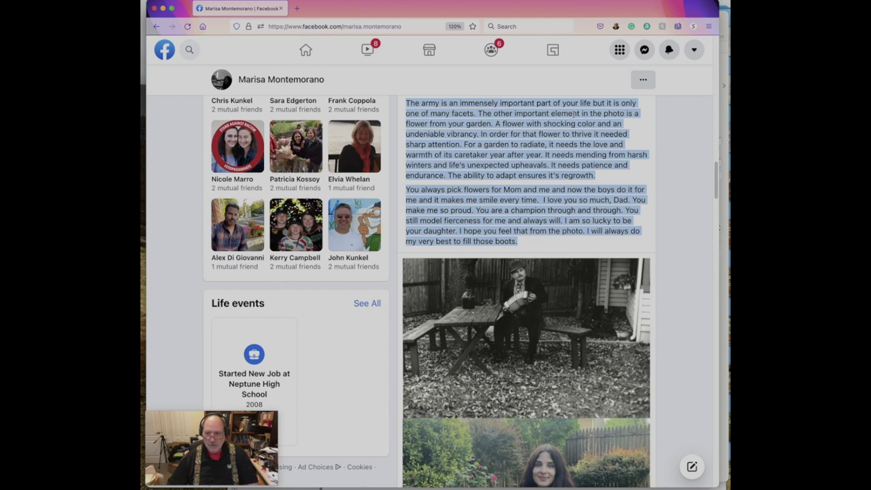
# Delete all the old eulogy text and both photos from the Pages document
pyautogui.click(724, 120)
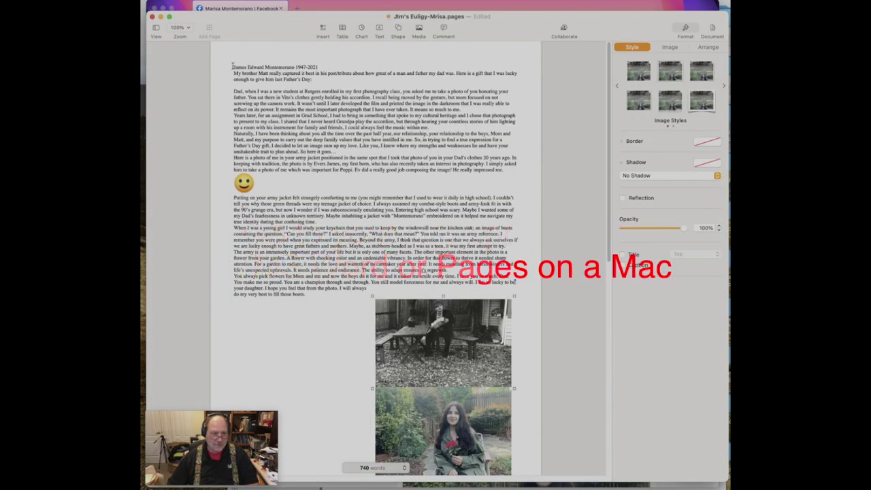
pyautogui.moveTo(234, 67); pyautogui.dragTo(431, 295)
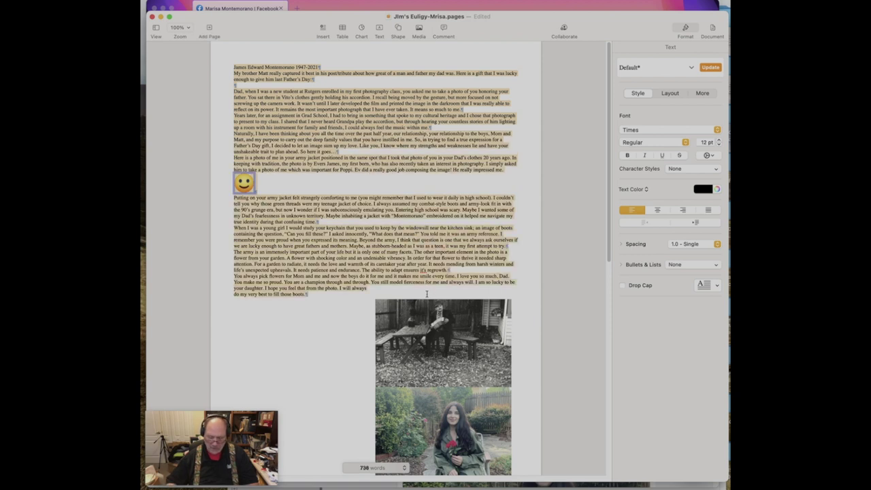
pyautogui.press('BackSpace')
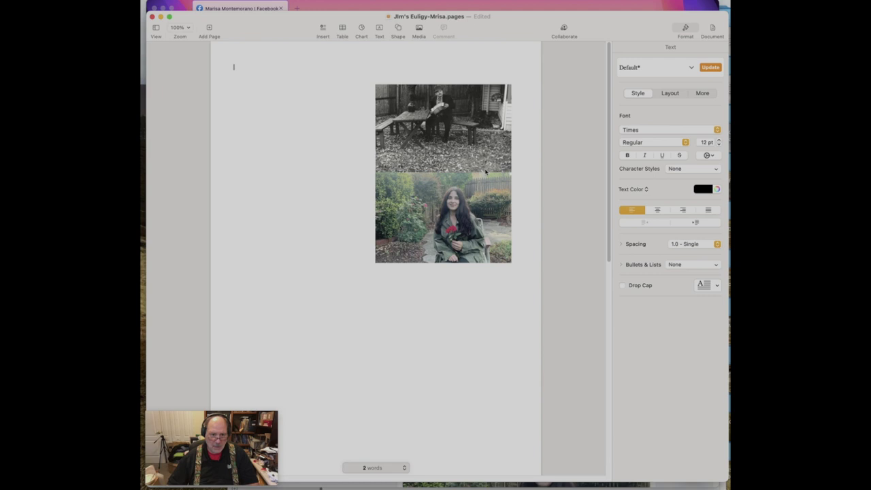
pyautogui.click(497, 174)
pyautogui.press('BackSpace')
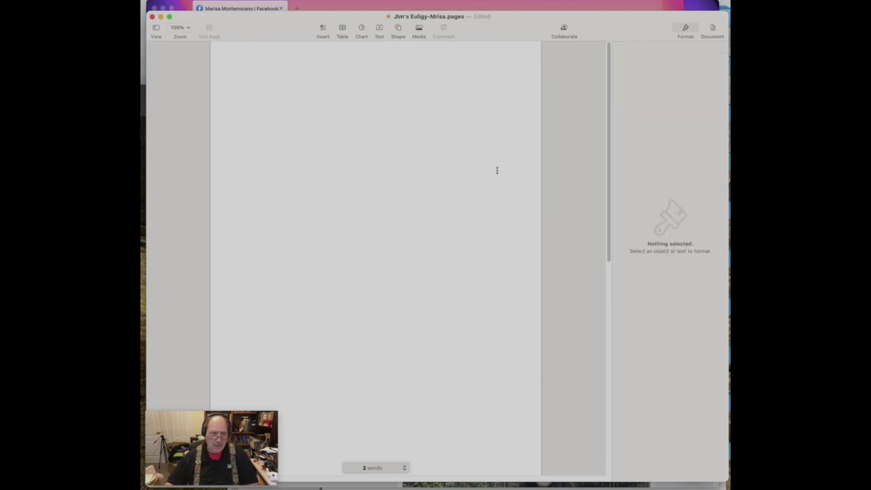
pyautogui.click(248, 64)
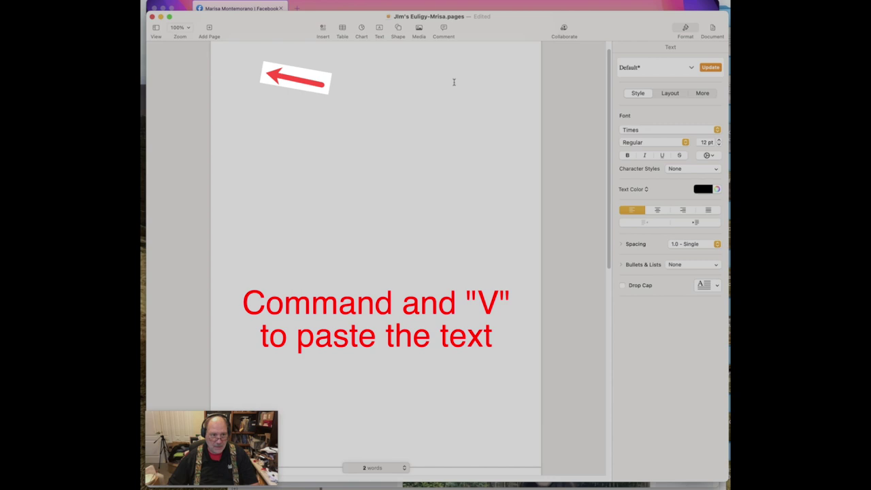
# Paste the tribute text and add blank lines after the opening, music and 'So here it goes…' paragraphs
pyautogui.press('super+v')
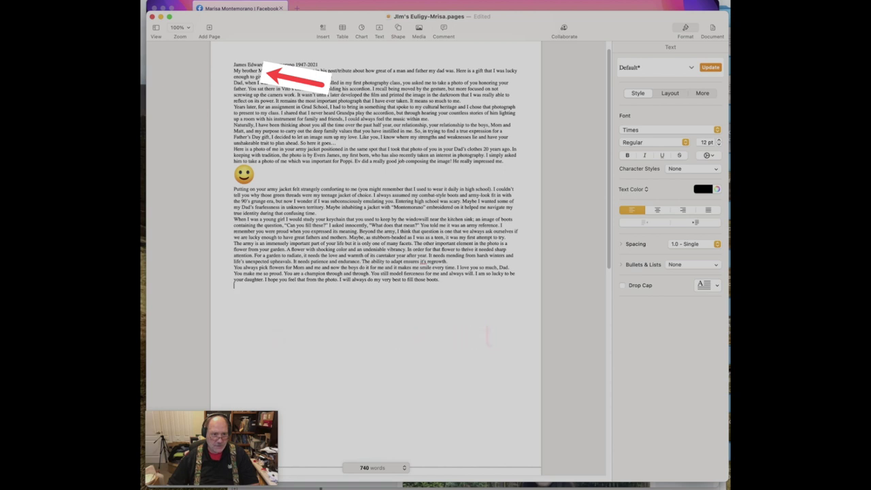
pyautogui.press('Return')
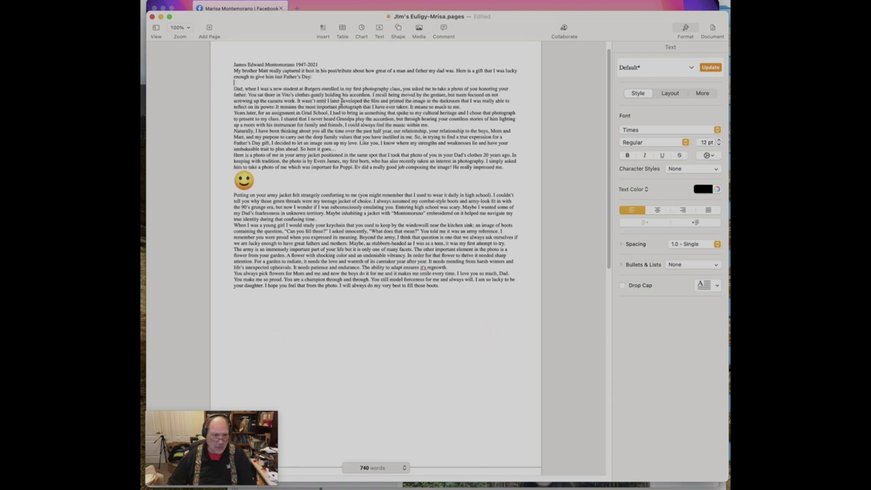
pyautogui.click(434, 125)
pyautogui.press('Return')
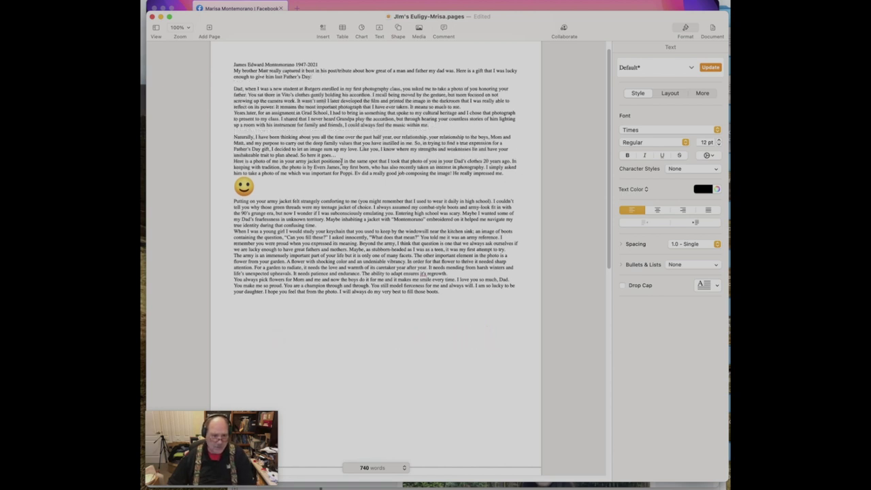
pyautogui.click(342, 155)
pyautogui.press('Return')
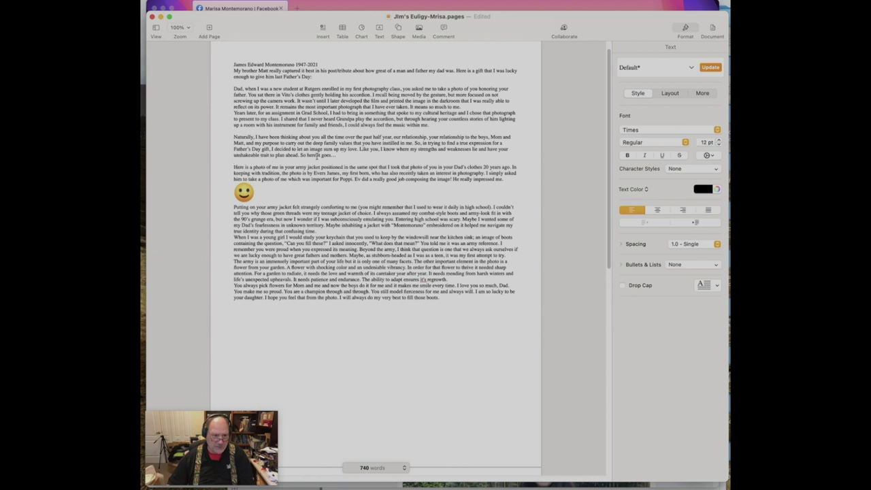
# Add blank lines before 'Years later…', 'When I was a young girl…' and 'You always pick flowers…'
pyautogui.click(470, 105)
pyautogui.press('Return')
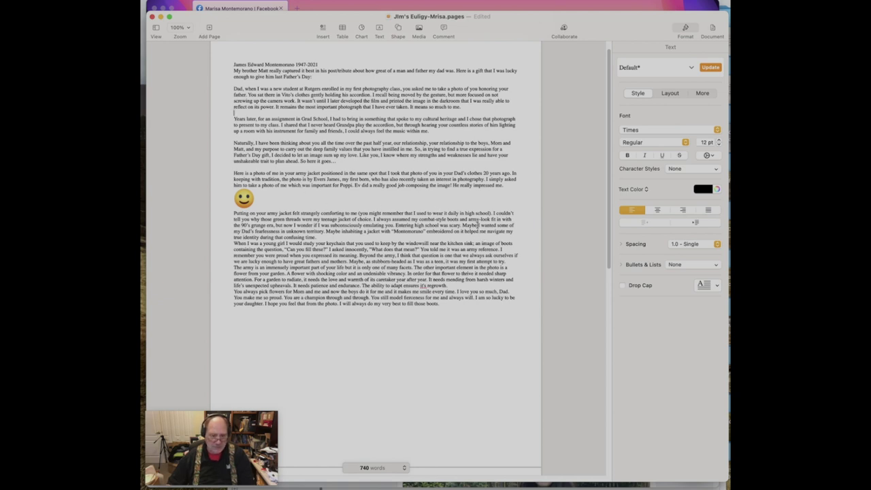
pyautogui.press('Return')
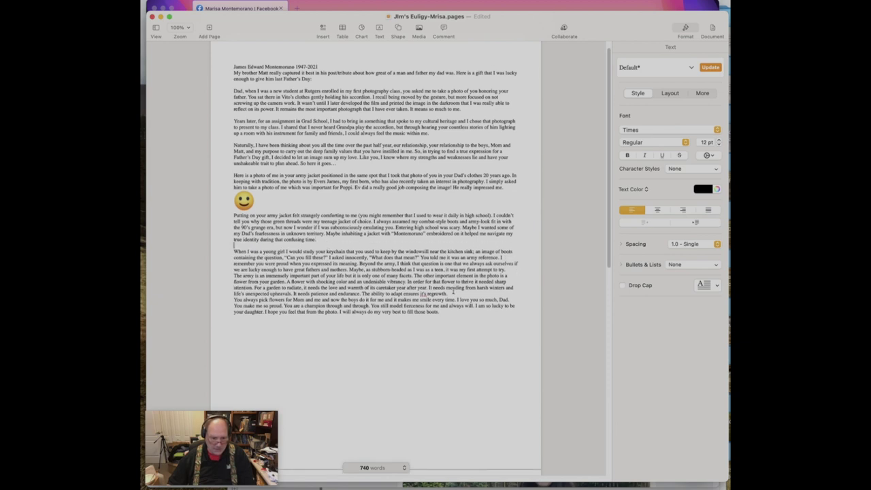
pyautogui.click(451, 292)
pyautogui.press('Return')
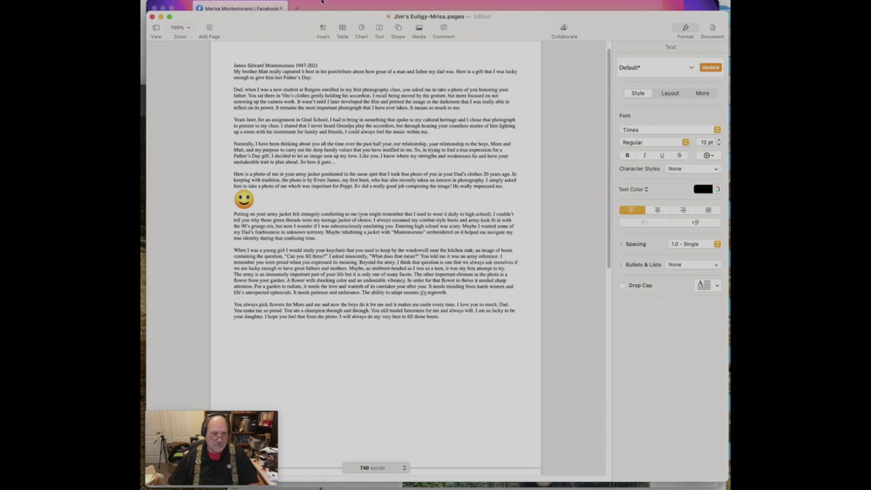
pyautogui.click(341, 6)
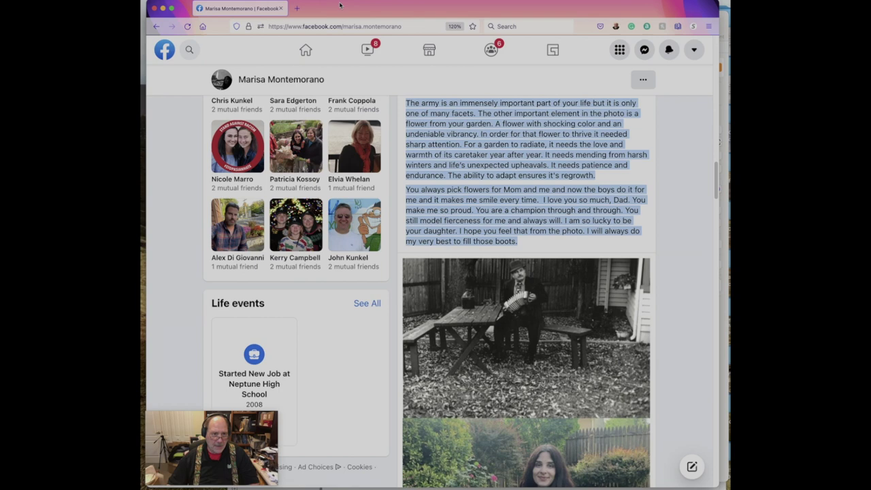
# Open the post's two-photo collage in the photo viewer and copy the image
pyautogui.click(550, 296)
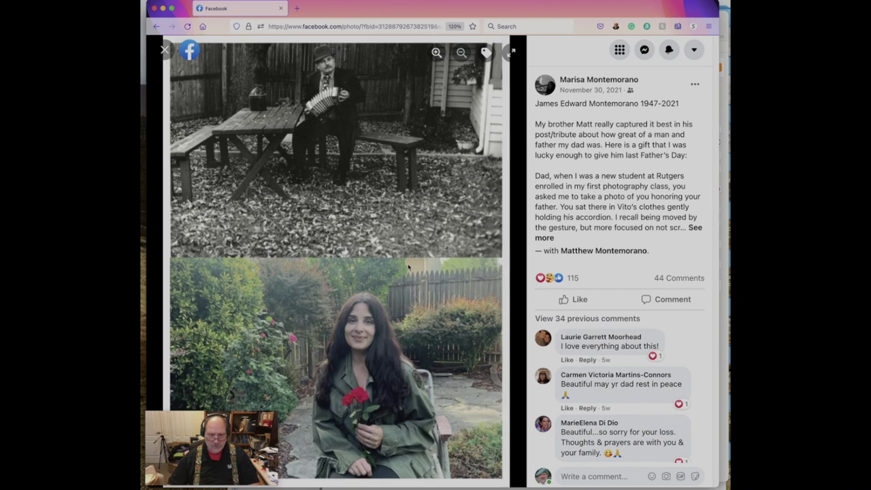
pyautogui.rightClick(377, 206)
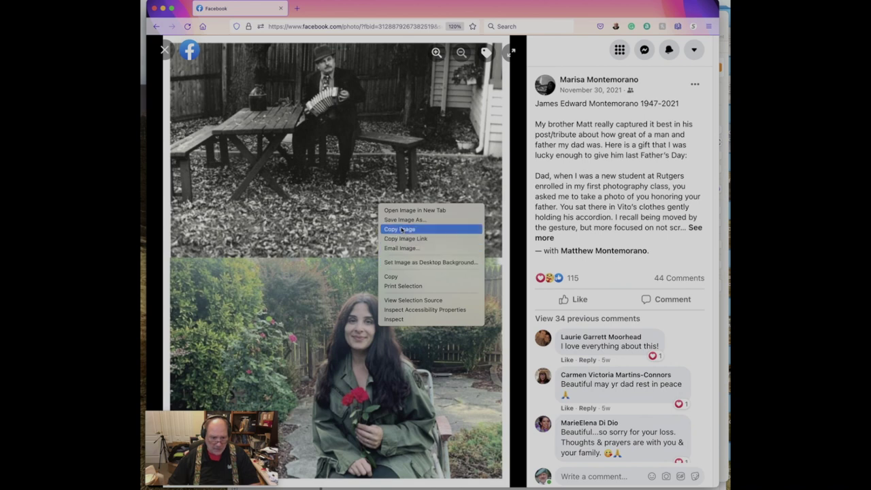
pyautogui.click(400, 229)
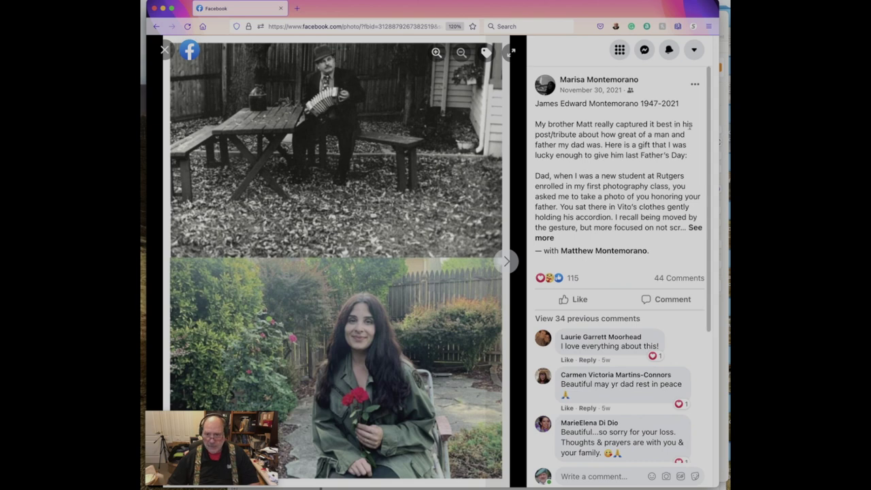
# Paste the two-photo collage into the eulogy and drag it right so text wraps on its left
pyautogui.press('super+Tab')
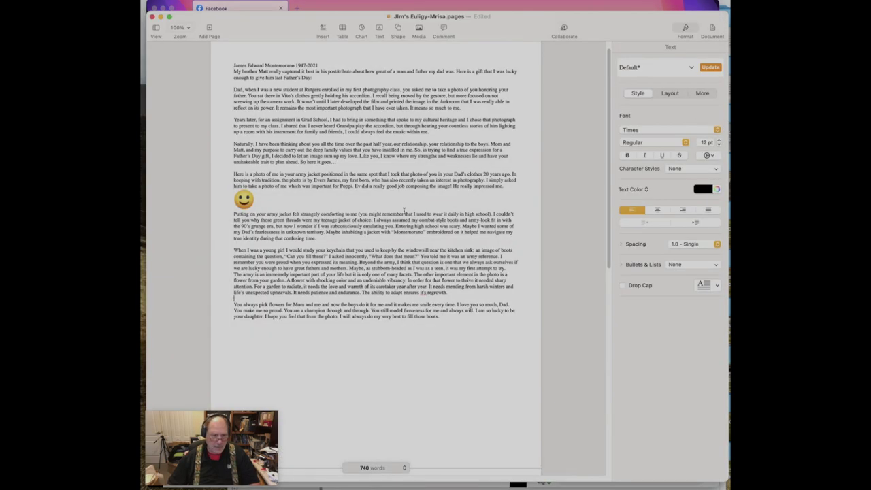
pyautogui.scroll(1, 429, 224)
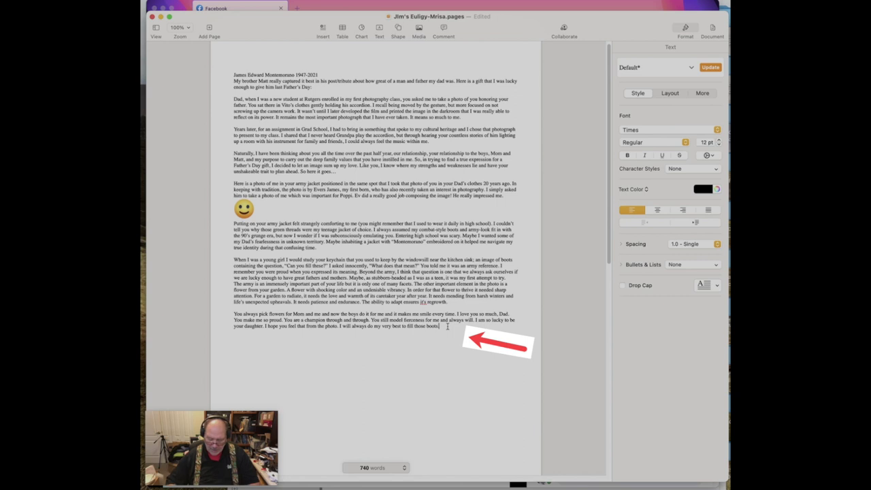
pyautogui.press('super+Down')
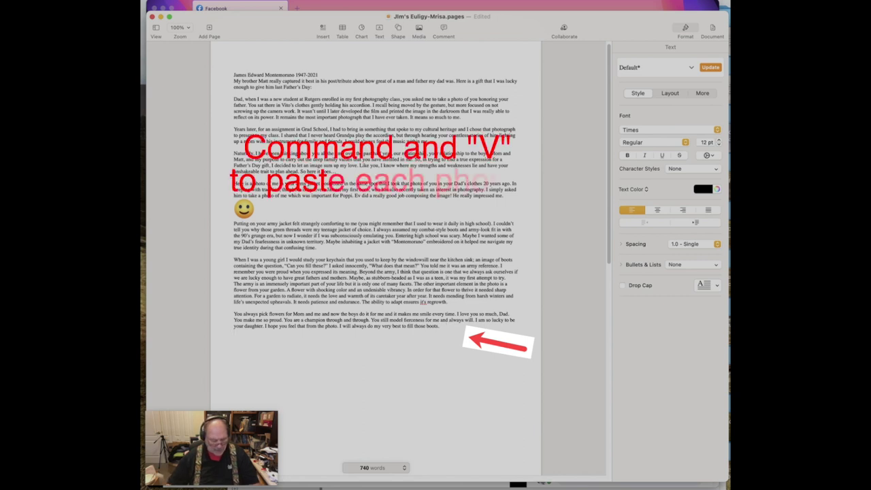
pyautogui.press('super+v')
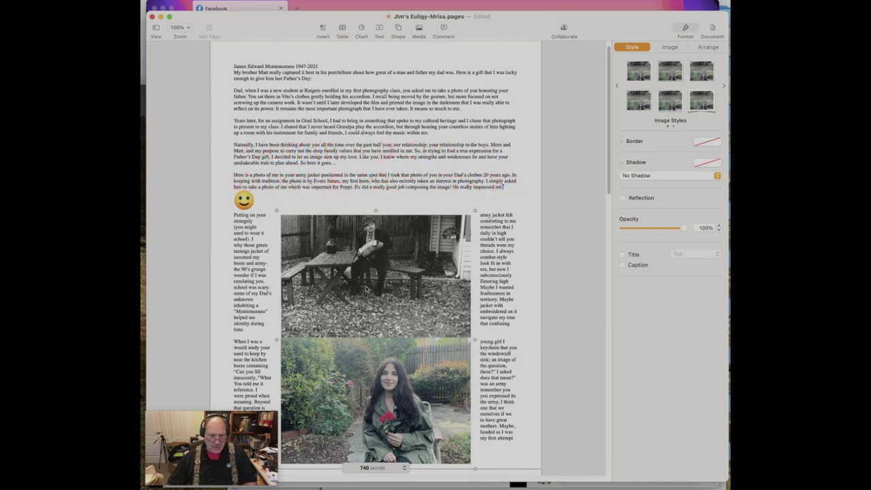
pyautogui.moveTo(366, 285); pyautogui.dragTo(403, 290)
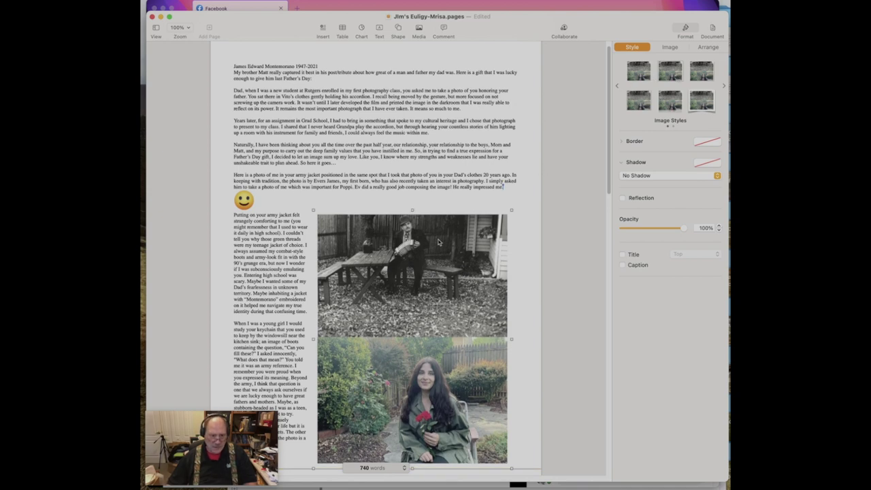
pyautogui.moveTo(424, 253); pyautogui.dragTo(431, 242)
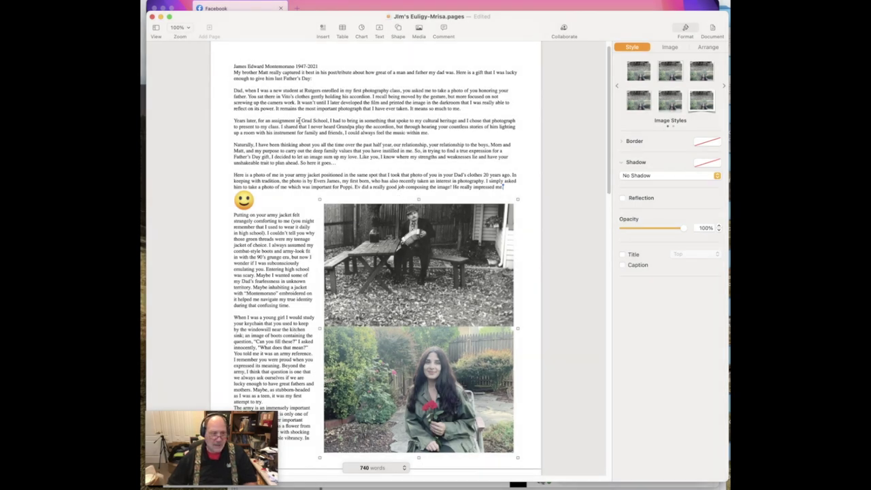
pyautogui.moveTo(197, 3)
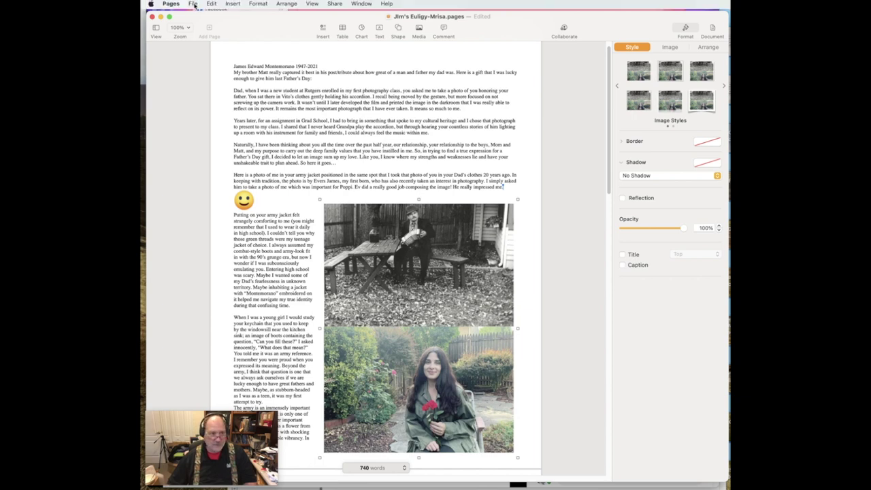
# Choose File > Export To > PDF, keep Image Quality at Best, and continue with Next
pyautogui.click(194, 4)
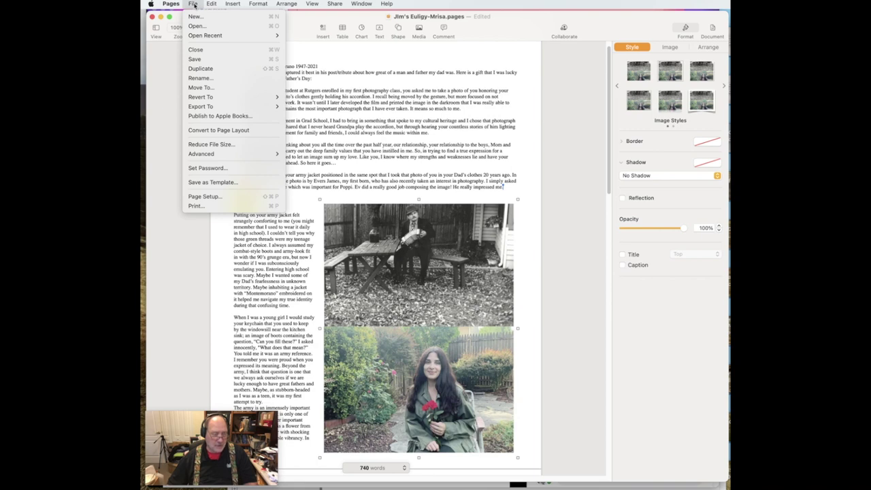
pyautogui.moveTo(221, 106)
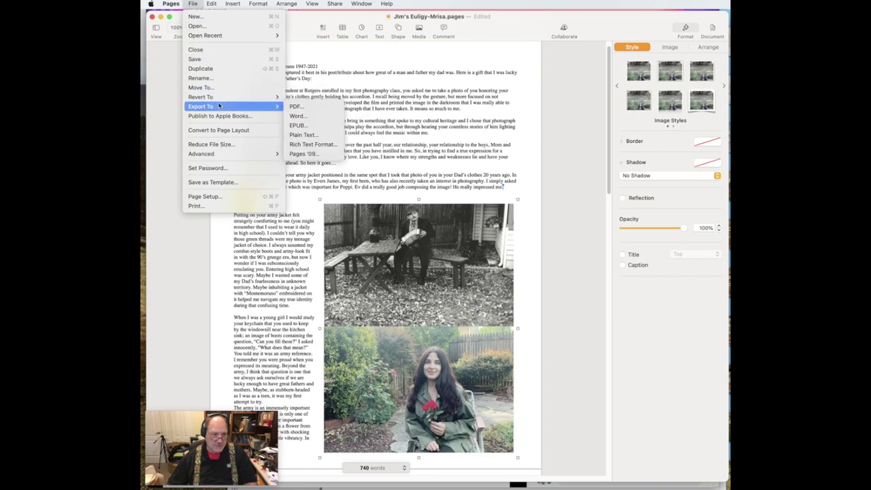
pyautogui.click(298, 107)
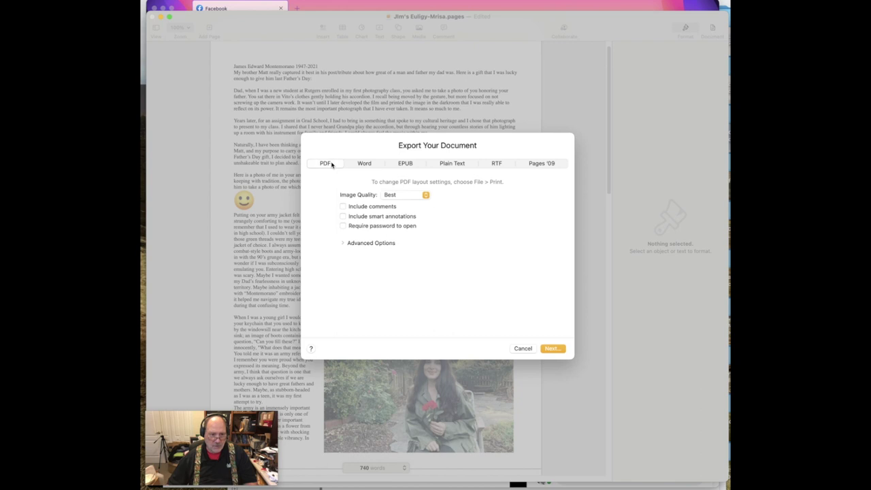
pyautogui.click(425, 196)
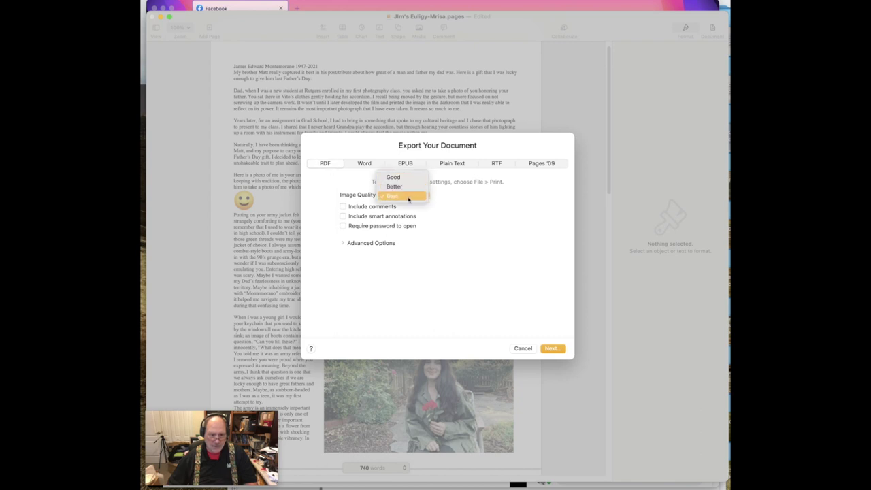
pyautogui.click(415, 196)
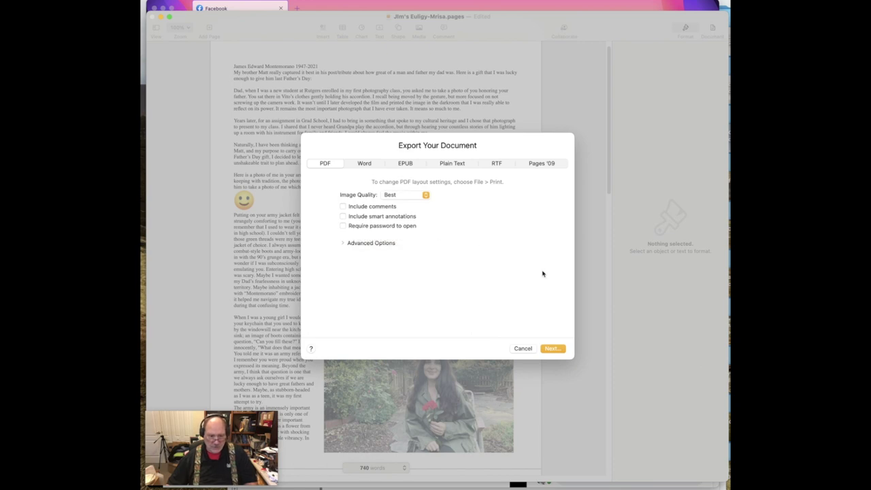
pyautogui.click(550, 349)
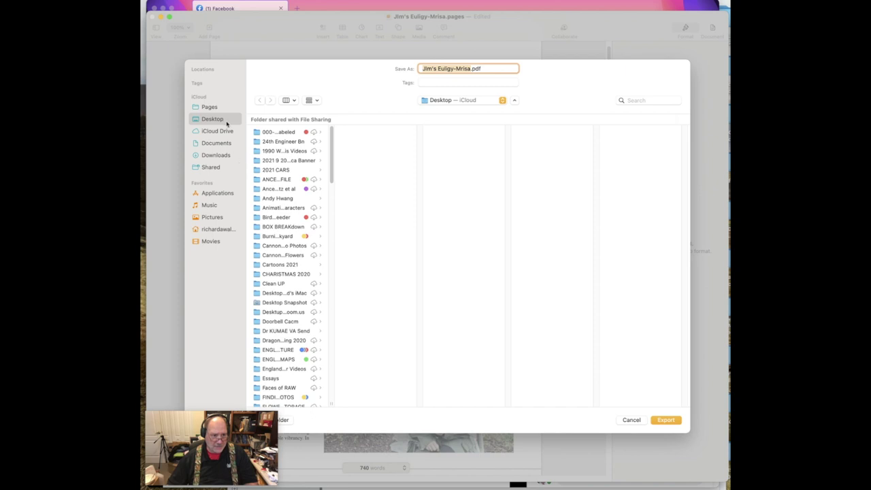
# Export the PDF to the Desktop, replacing the existing Jim's Euligy-Mrisa.pdf
pyautogui.click(666, 419)
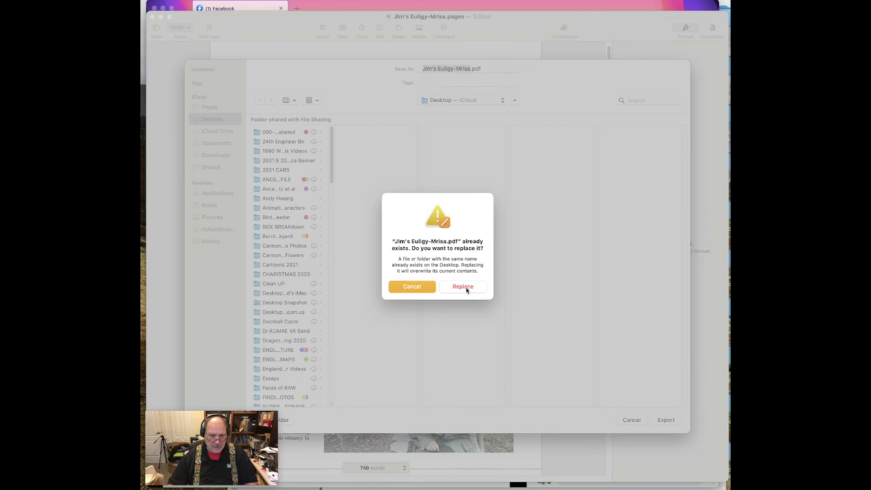
pyautogui.click(464, 286)
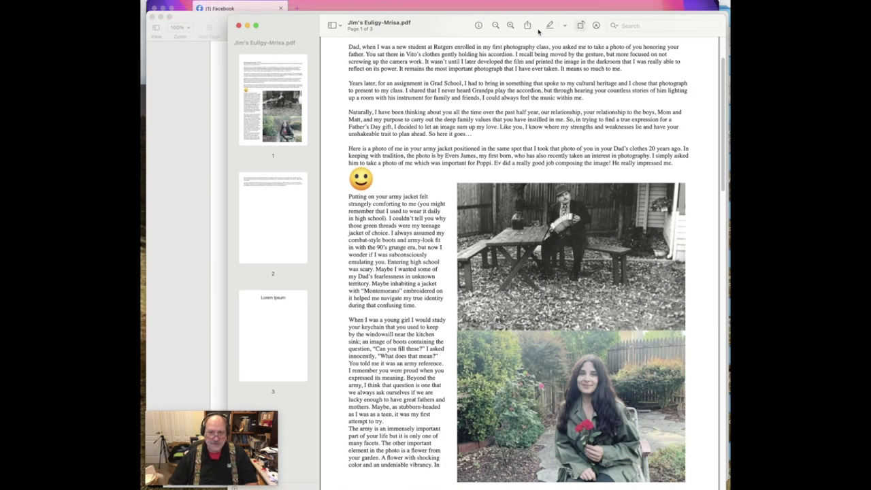
# Move the Preview window left and scroll the exported PDF back to the top of page 1
pyautogui.moveTo(561, 28); pyautogui.dragTo(484, 25)
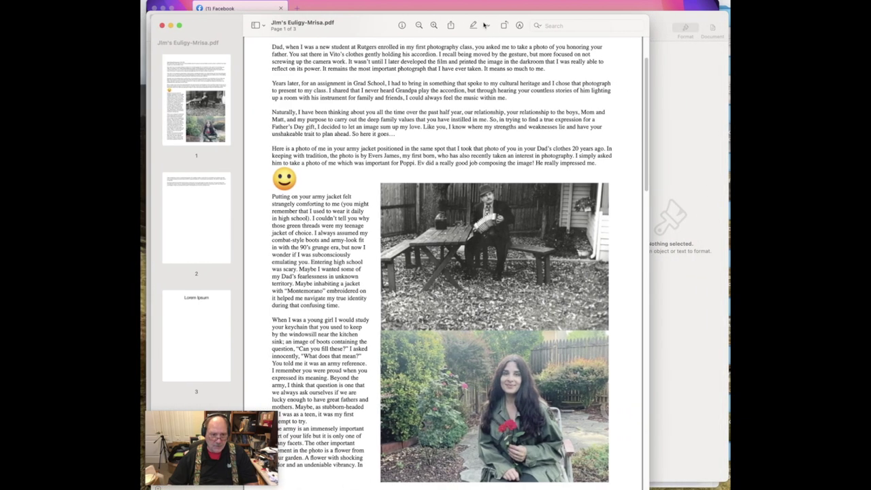
pyautogui.scroll(2, 417, 123)
pyautogui.scroll(-6, 417, 122)
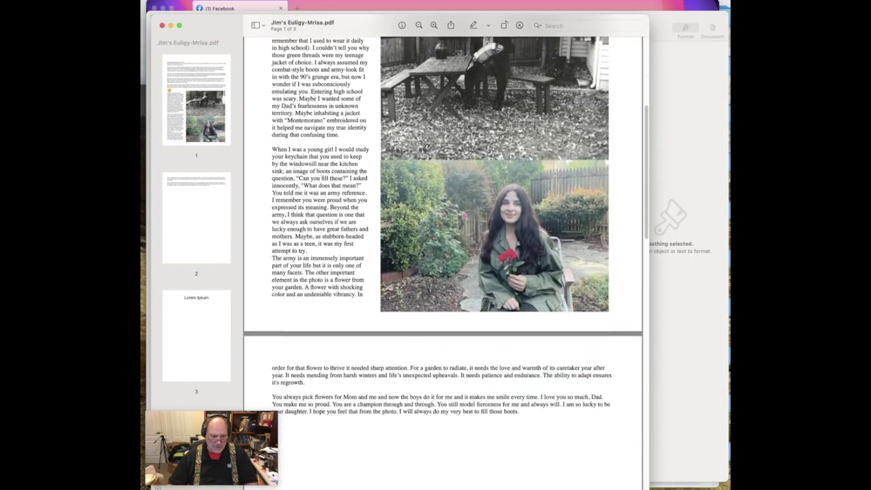
pyautogui.scroll(10, 430, 116)
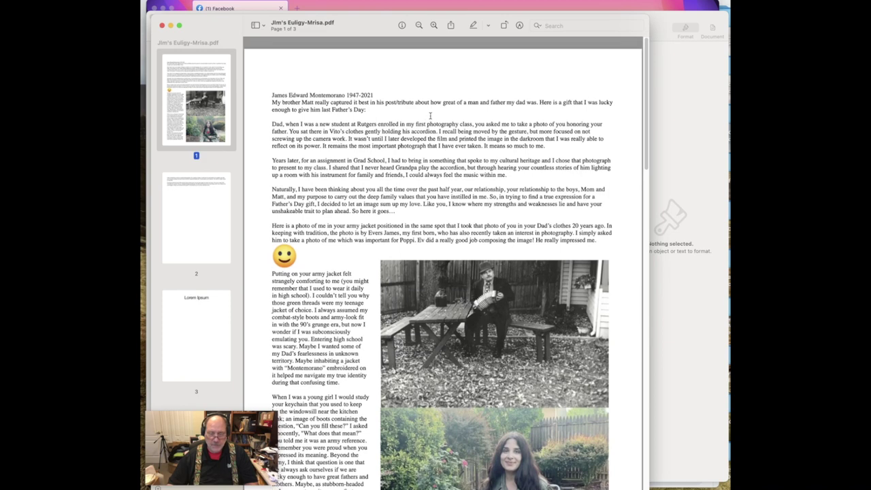